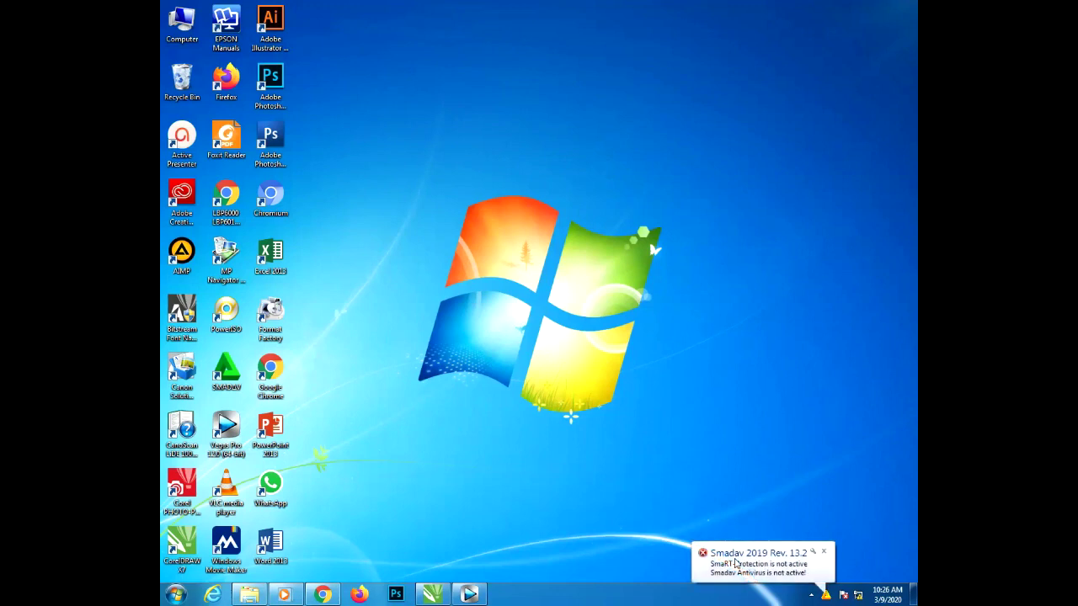
# - Extract the vetric aspire v9 archive into its current folder, CD Aspire 9\Software
pyautogui.moveTo(251, 595)
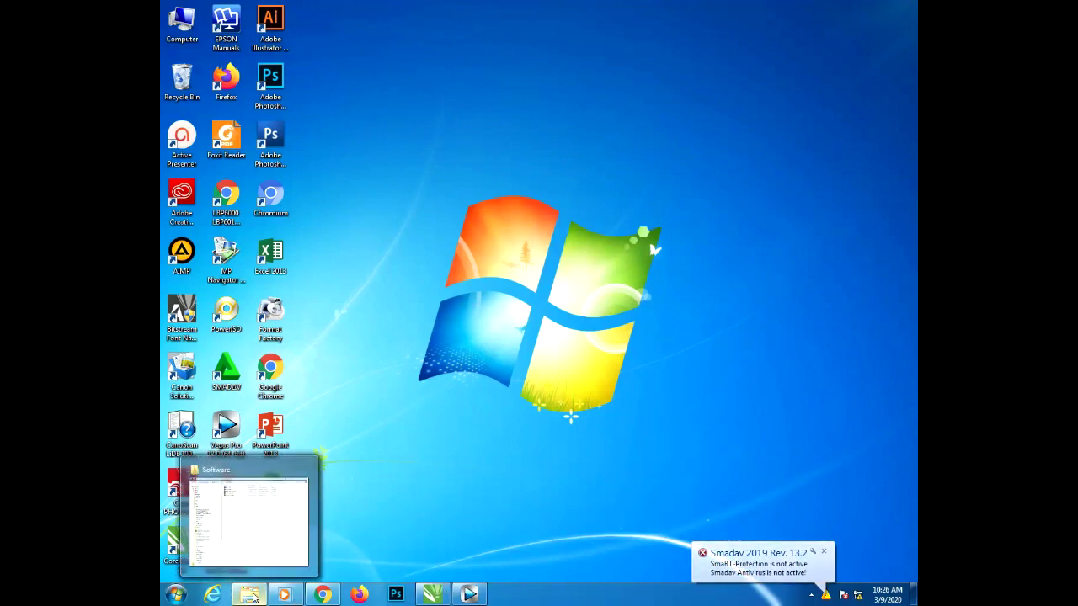
pyautogui.click(251, 595)
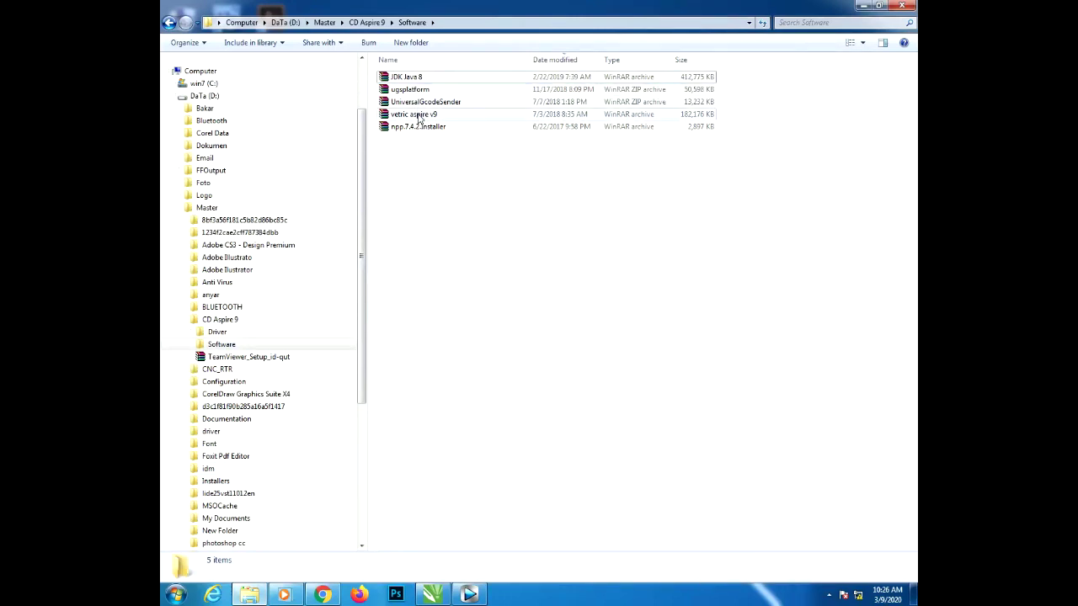
pyautogui.click(419, 117)
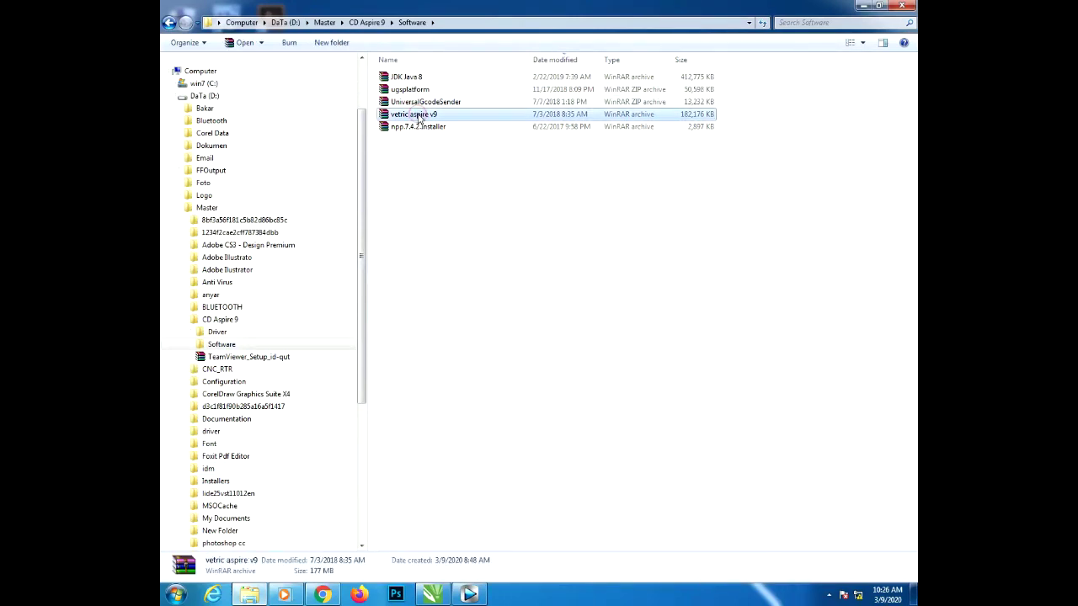
pyautogui.rightClick(419, 117)
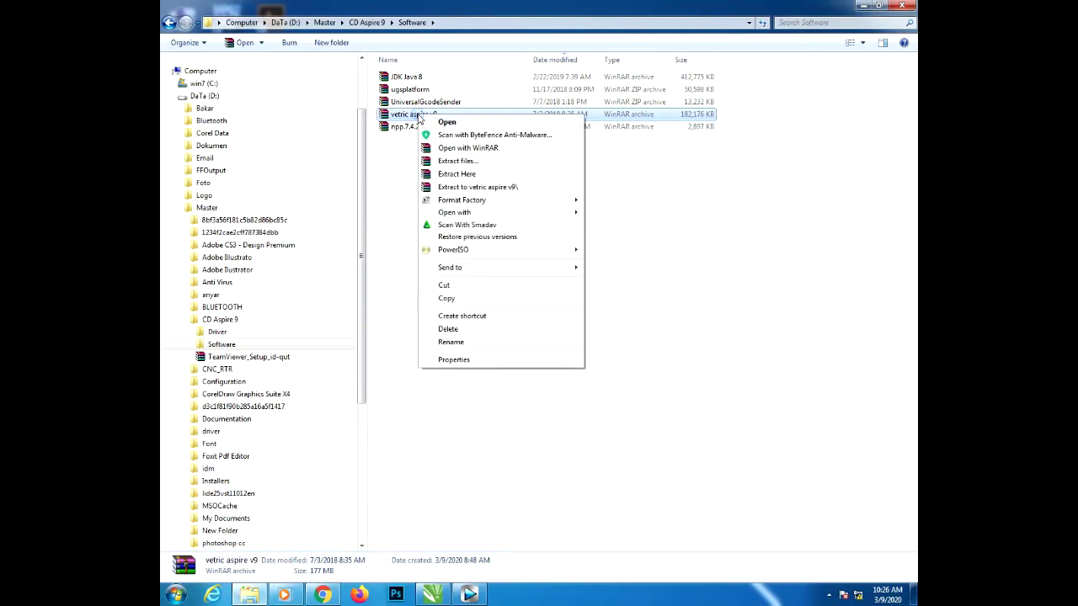
pyautogui.click(466, 176)
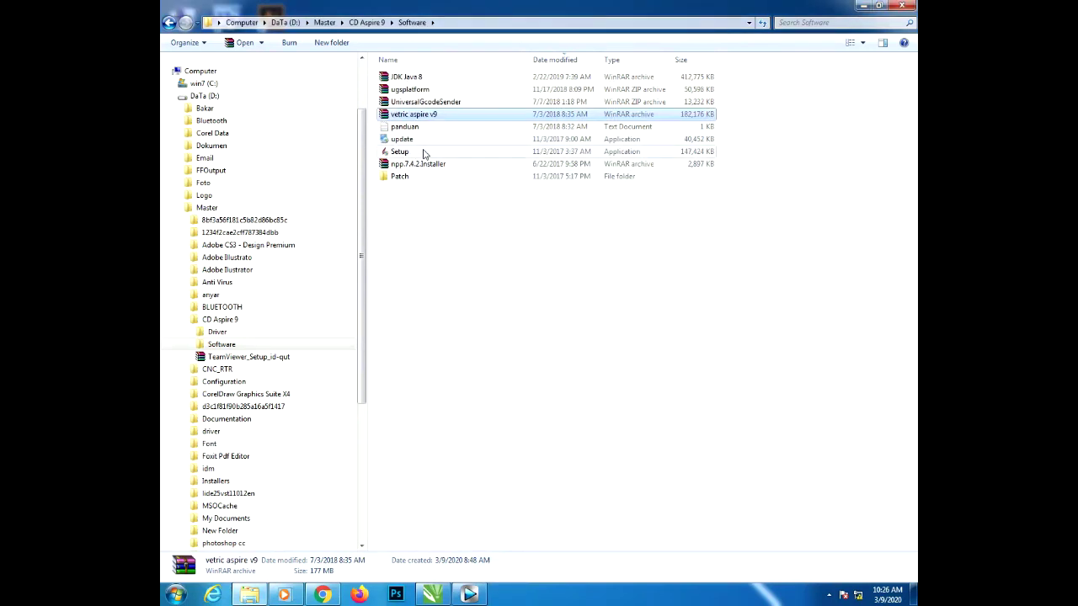
# - Install Aspire 9.0 in English to C:\Program Files\Aspire 9.0, accepting the licence agreement and finishing setup without running the program
pyautogui.moveTo(424, 154)
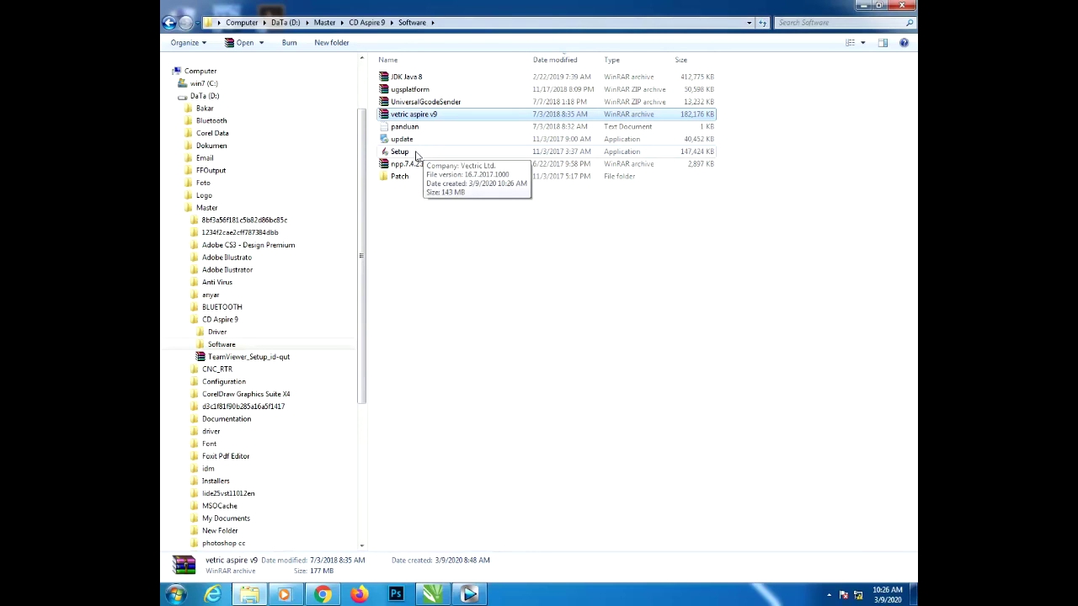
pyautogui.doubleClick(415, 153)
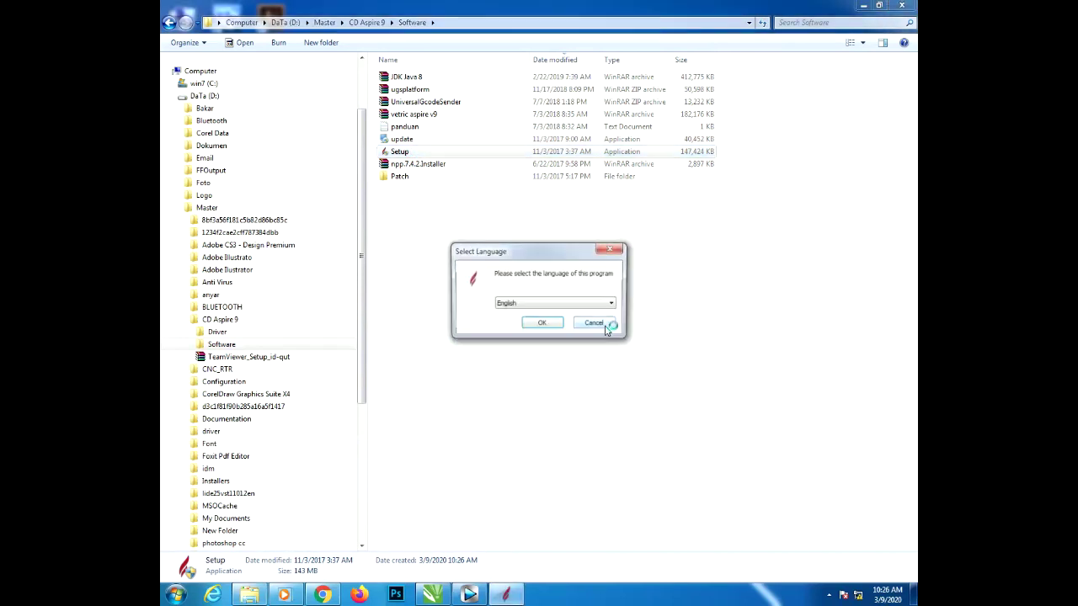
pyautogui.click(556, 325)
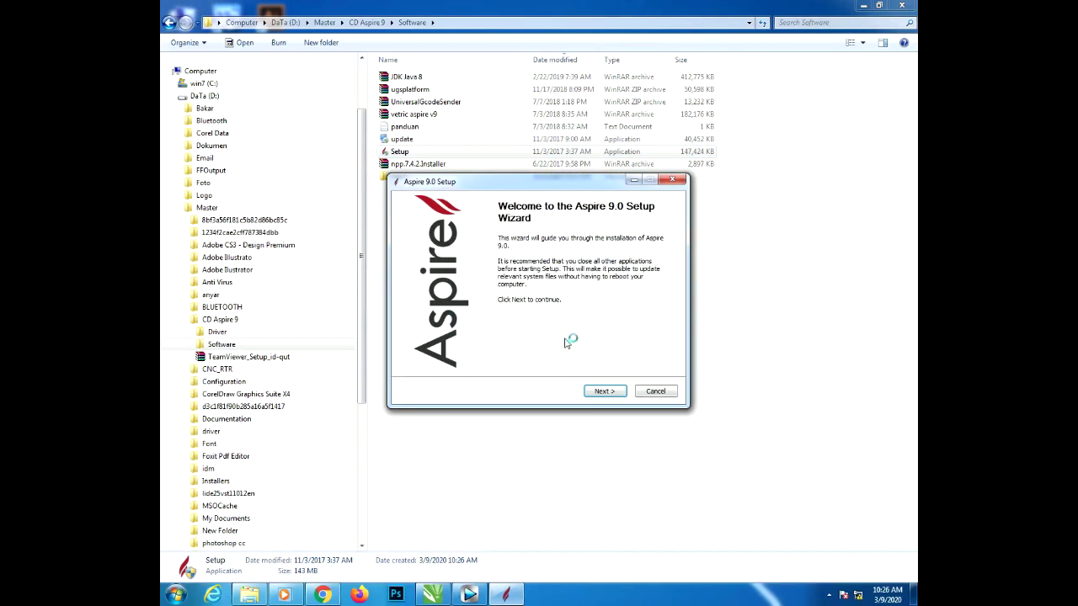
pyautogui.click(619, 389)
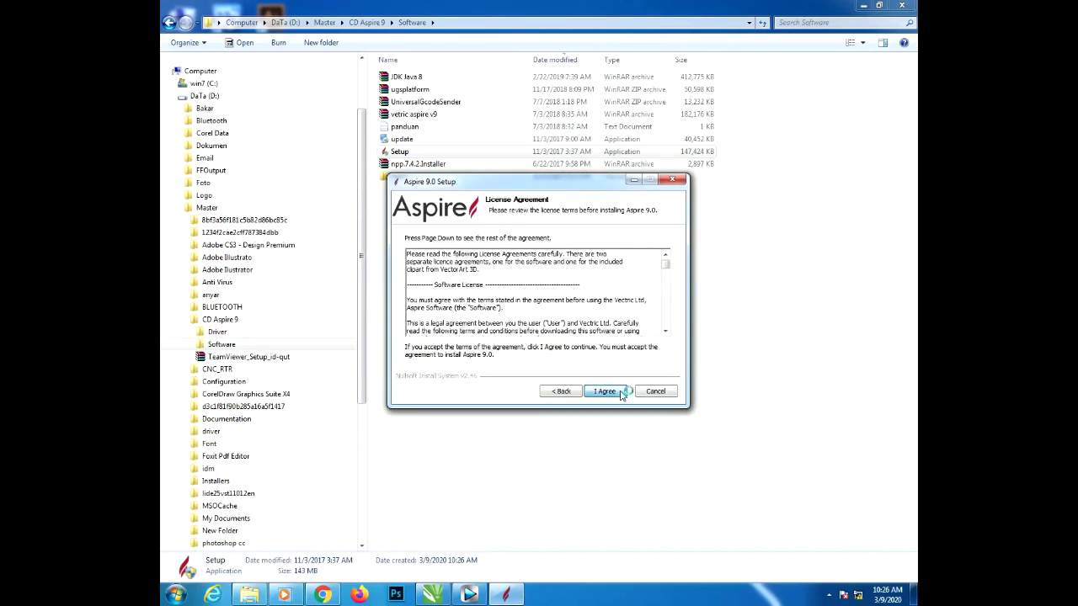
pyautogui.click(605, 392)
pyautogui.click(606, 391)
pyautogui.click(604, 391)
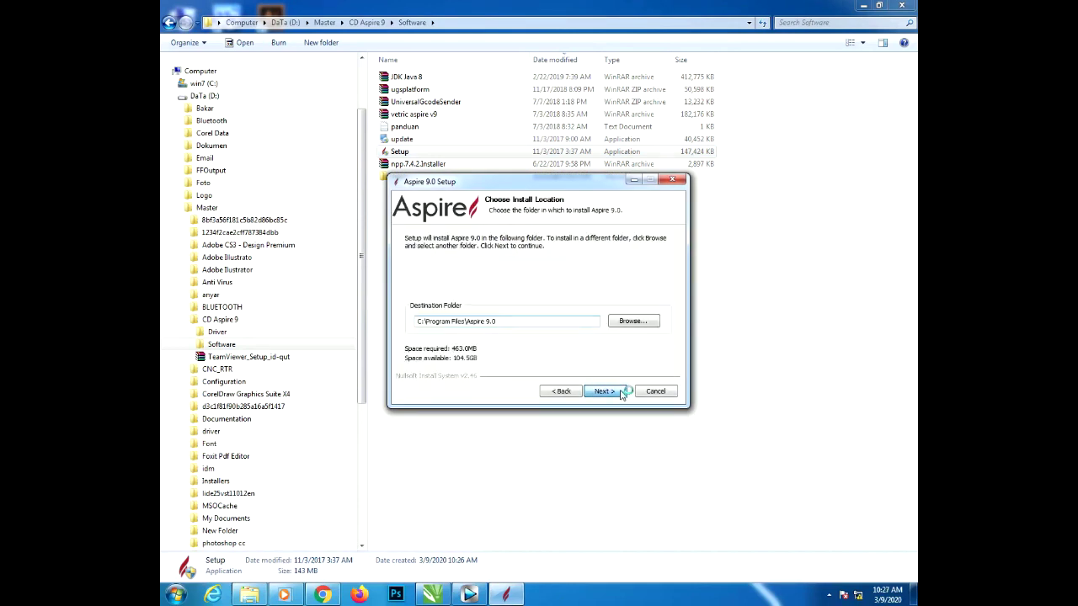
pyautogui.click(604, 392)
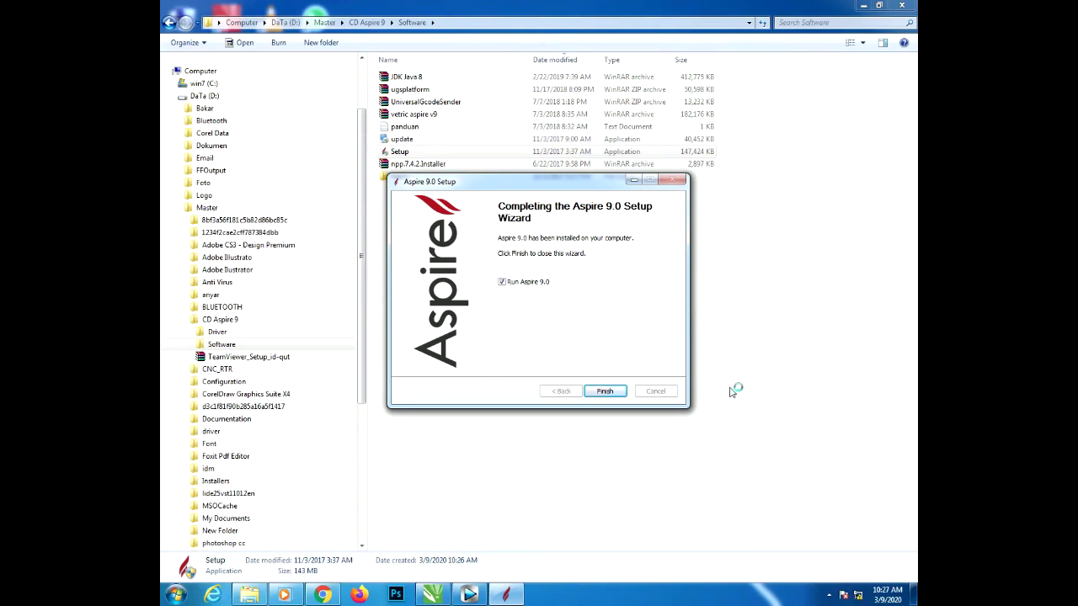
pyautogui.click(503, 283)
pyautogui.click(608, 391)
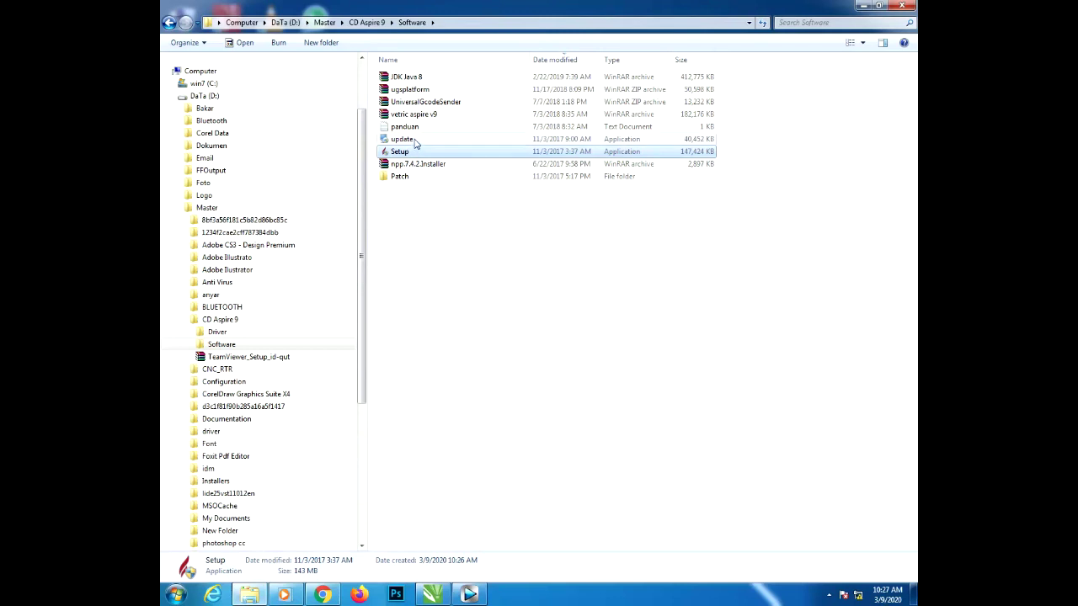
# - Run the update application to bring Aspire from version 9.0.0.7.RC1 to 9.0.1.0.RC1, and close the updater
pyautogui.doubleClick(403, 139)
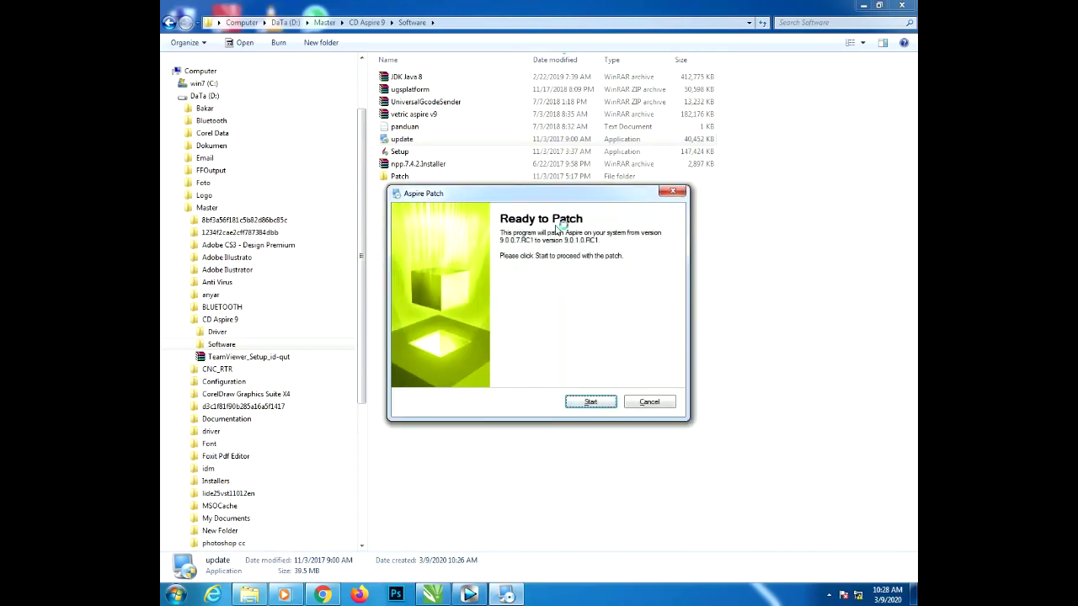
pyautogui.click(610, 402)
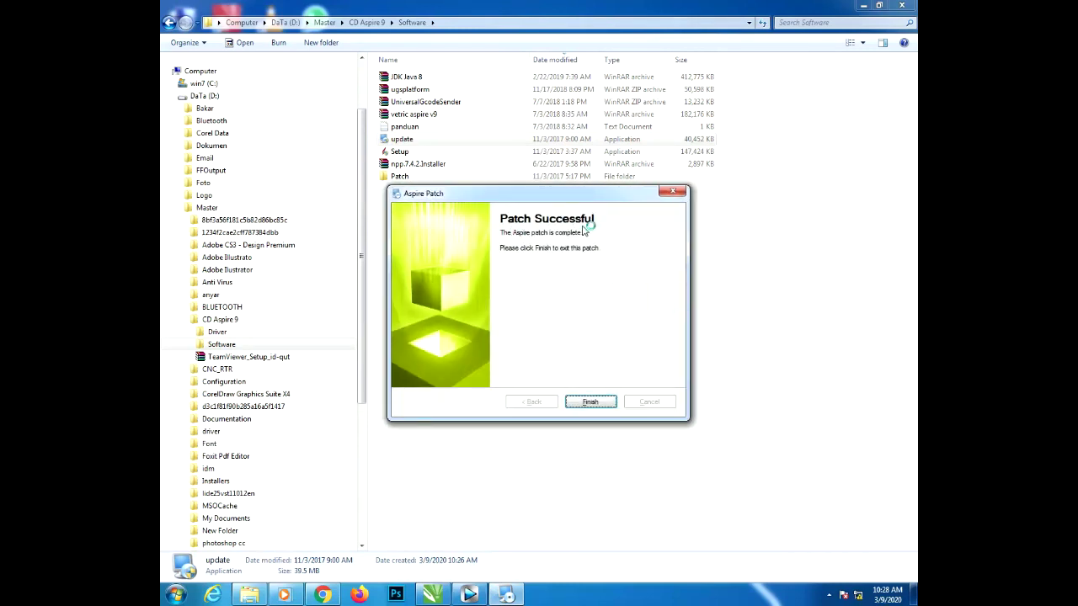
pyautogui.click(608, 403)
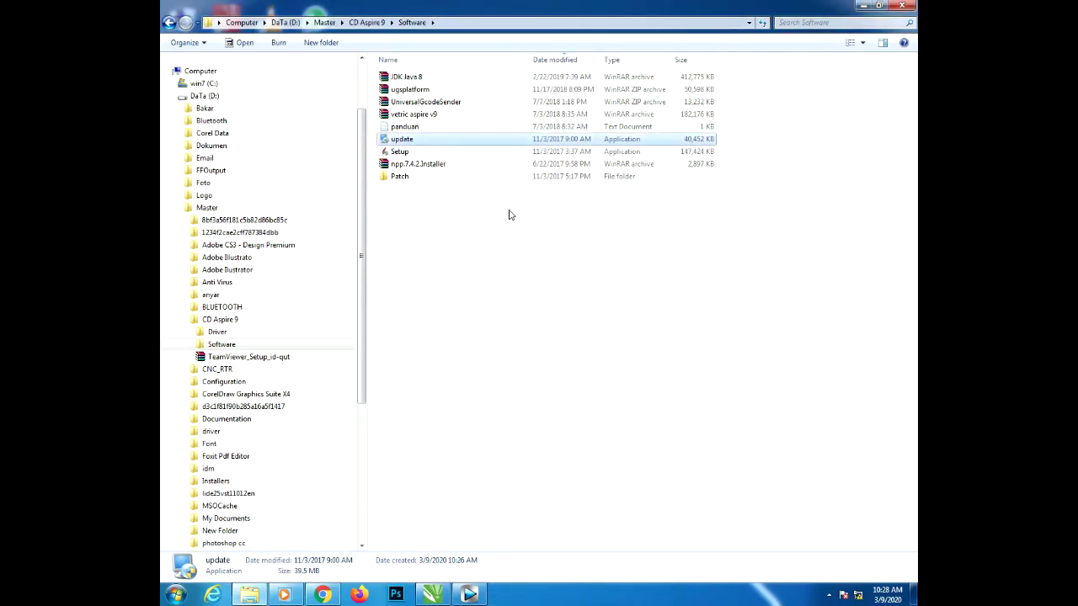
# - Open the Patch folder and check in the computer's system properties whether Windows is 32-bit or 64-bit
pyautogui.doubleClick(399, 177)
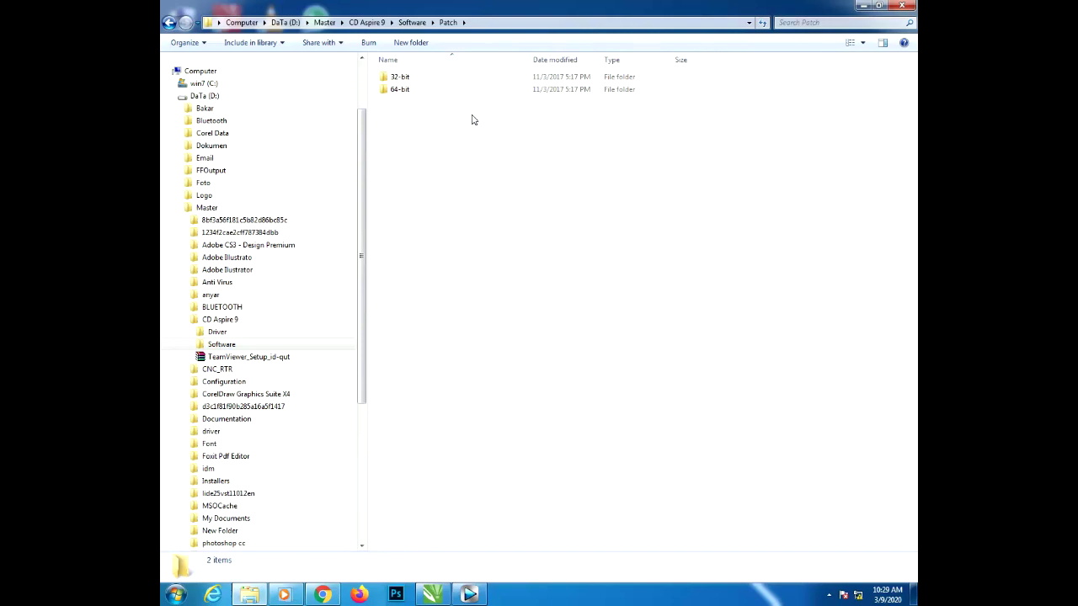
pyautogui.rightClick(603, 598)
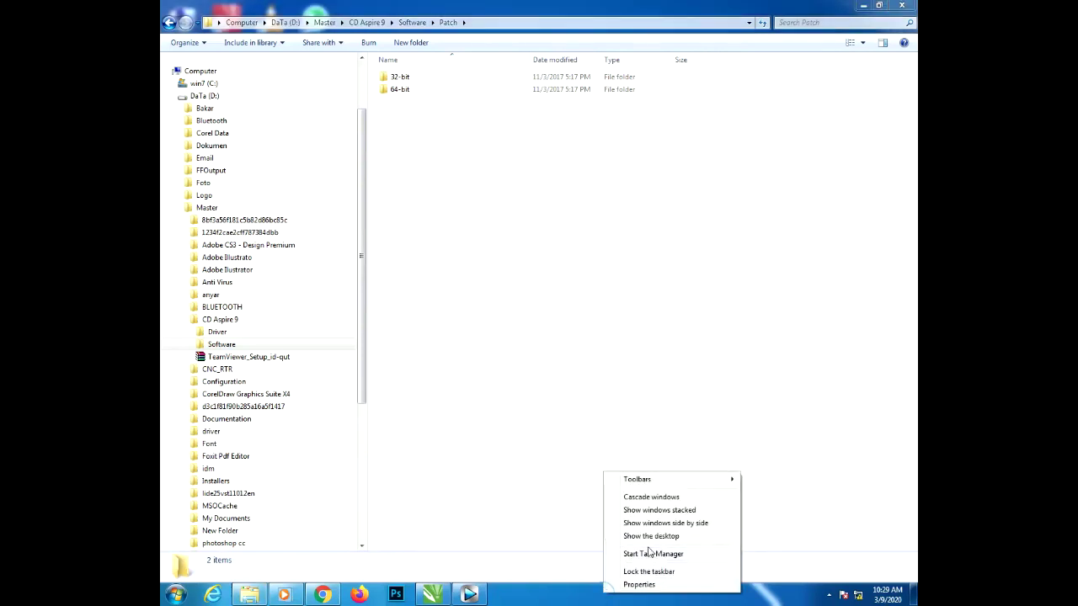
pyautogui.click(651, 536)
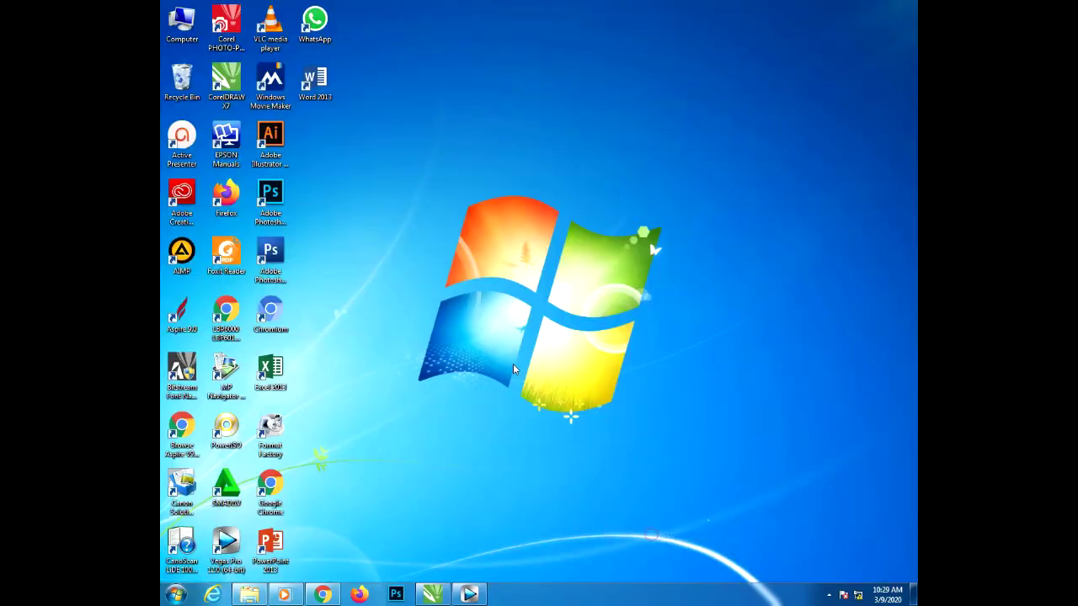
pyautogui.rightClick(188, 27)
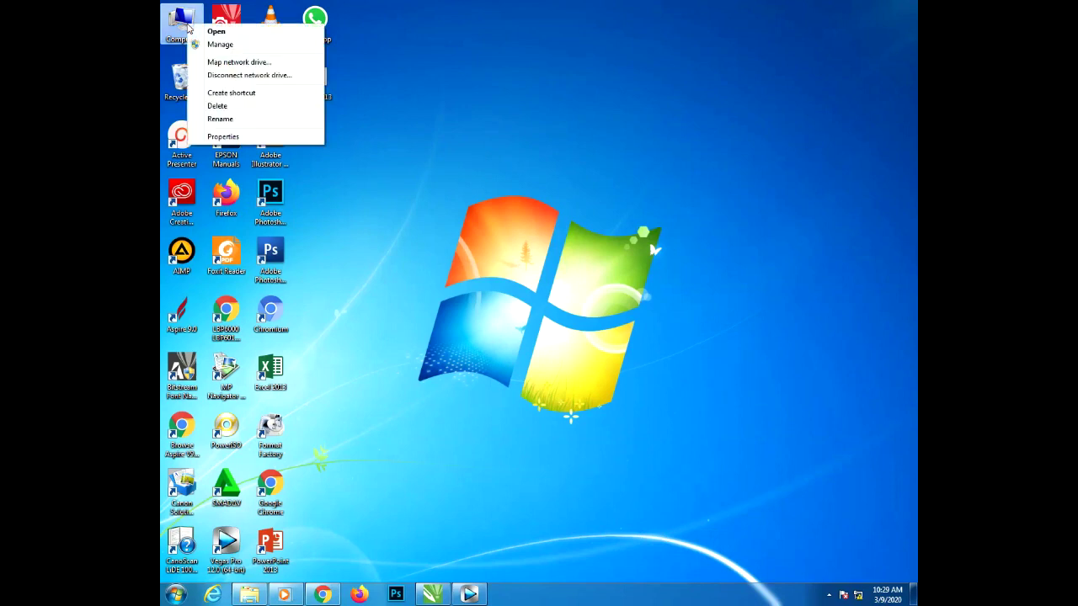
pyautogui.click(234, 139)
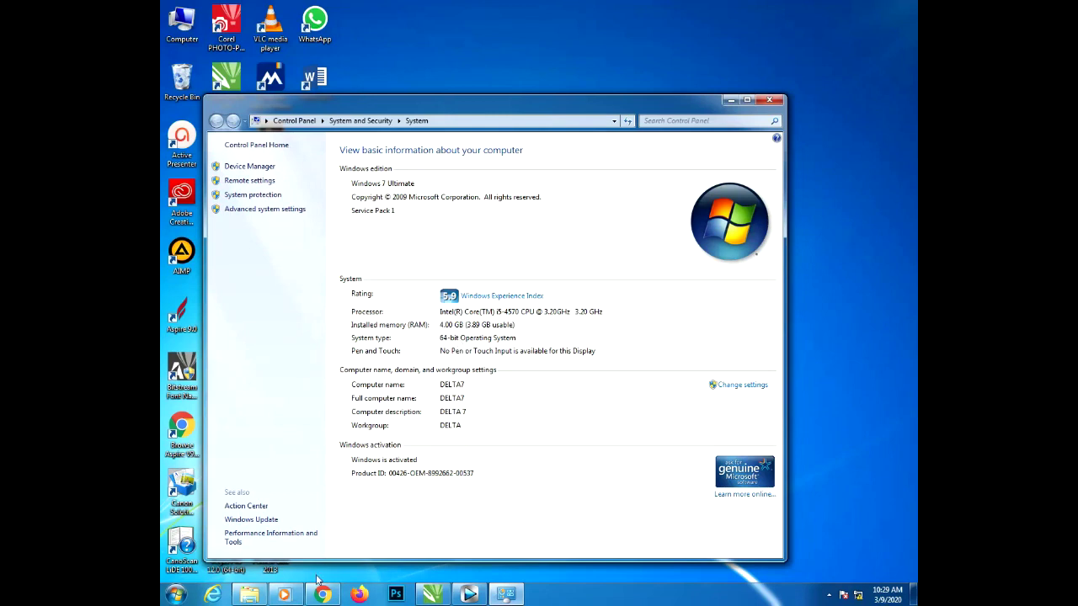
# - Return to the Patch folder and start the Patch application in its 64-bit subfolder
pyautogui.click(249, 594)
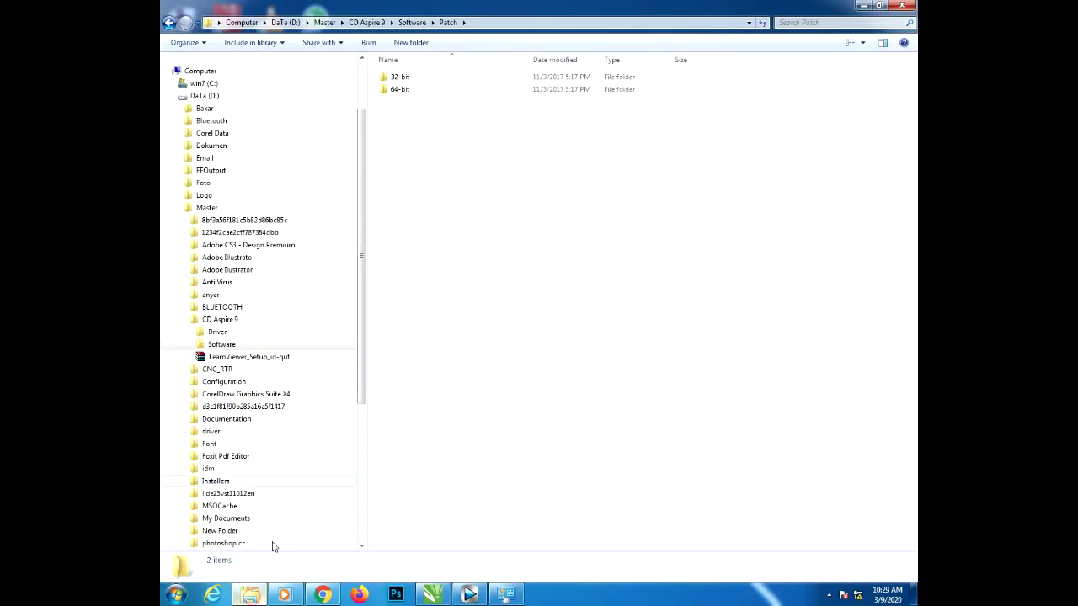
pyautogui.doubleClick(405, 91)
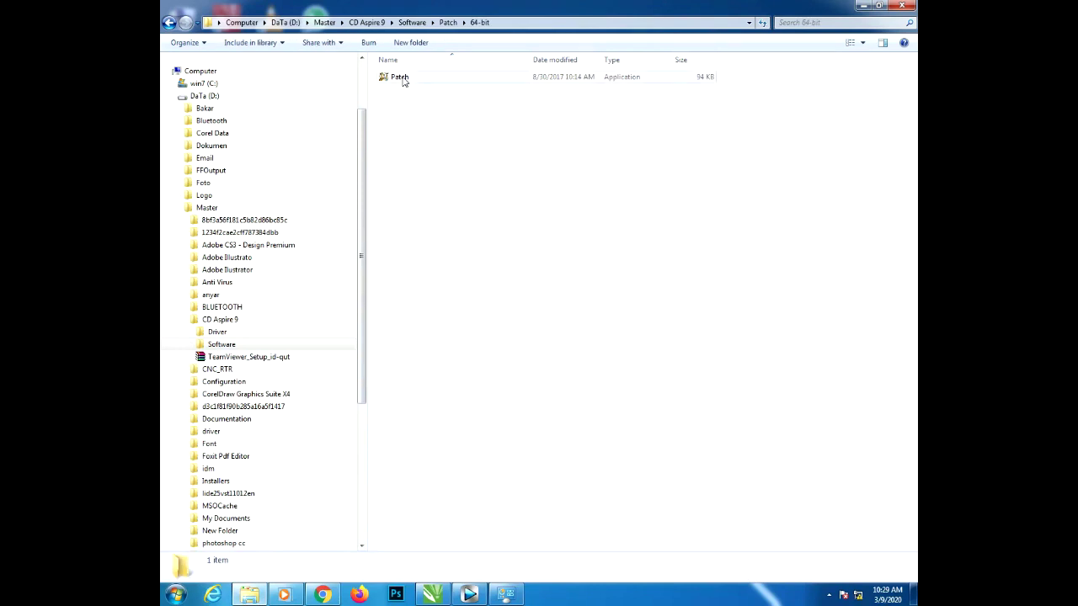
pyautogui.click(403, 80)
pyautogui.doubleClick(404, 80)
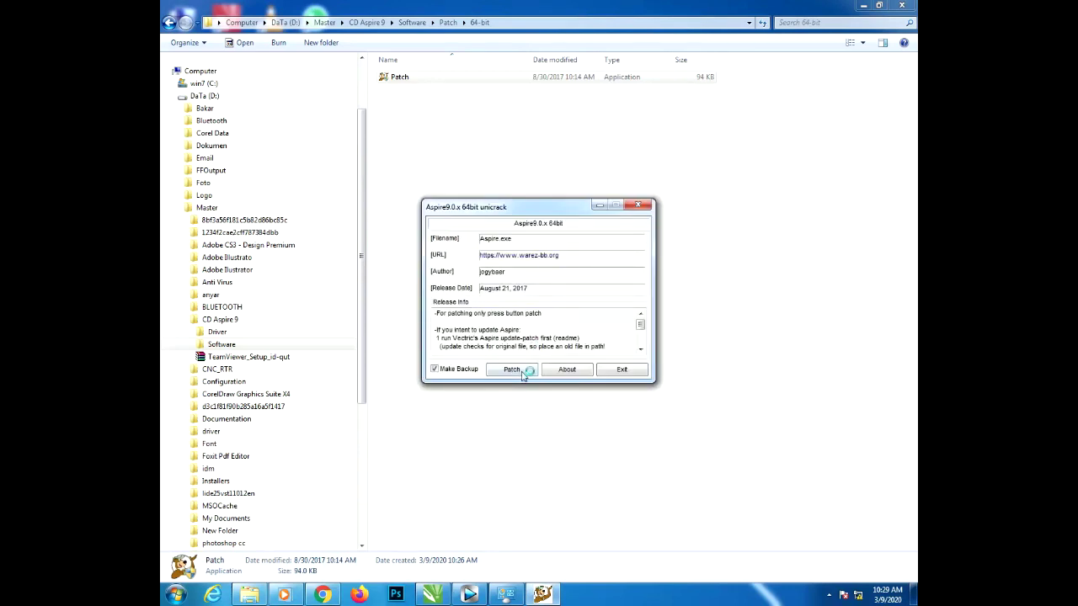
# - Try to patch Aspire.exe by locating it in C:\Program Files\Aspire 9.0\x64
pyautogui.click(522, 373)
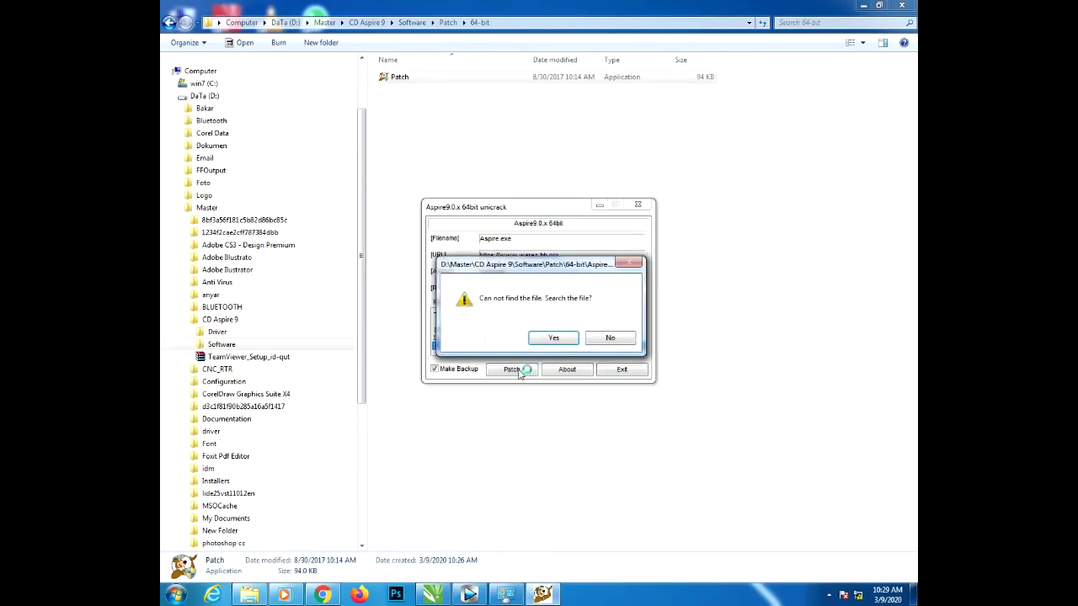
pyautogui.click(572, 338)
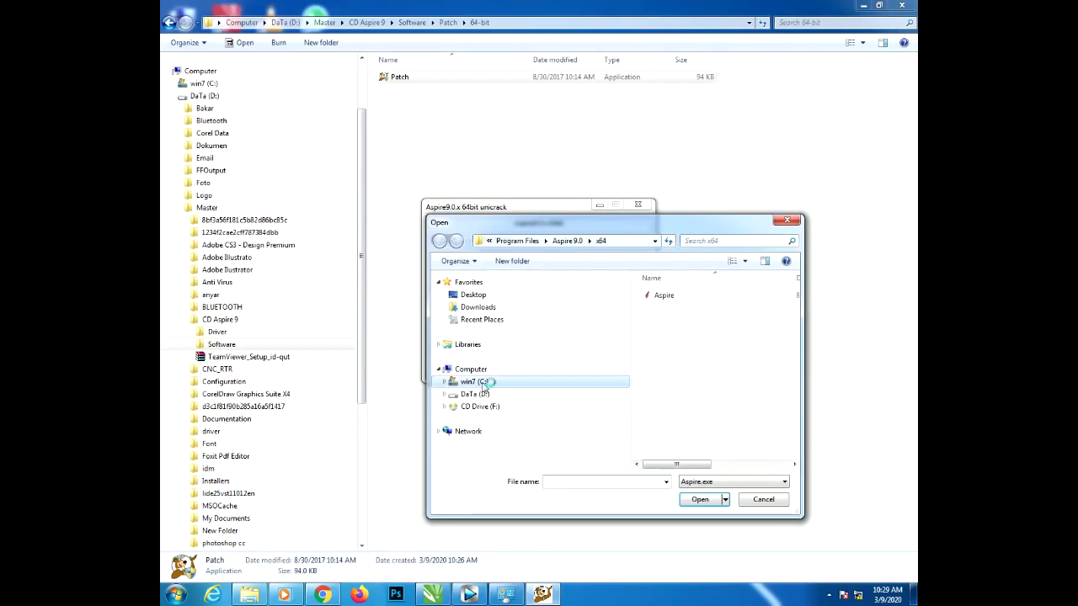
pyautogui.click(444, 383)
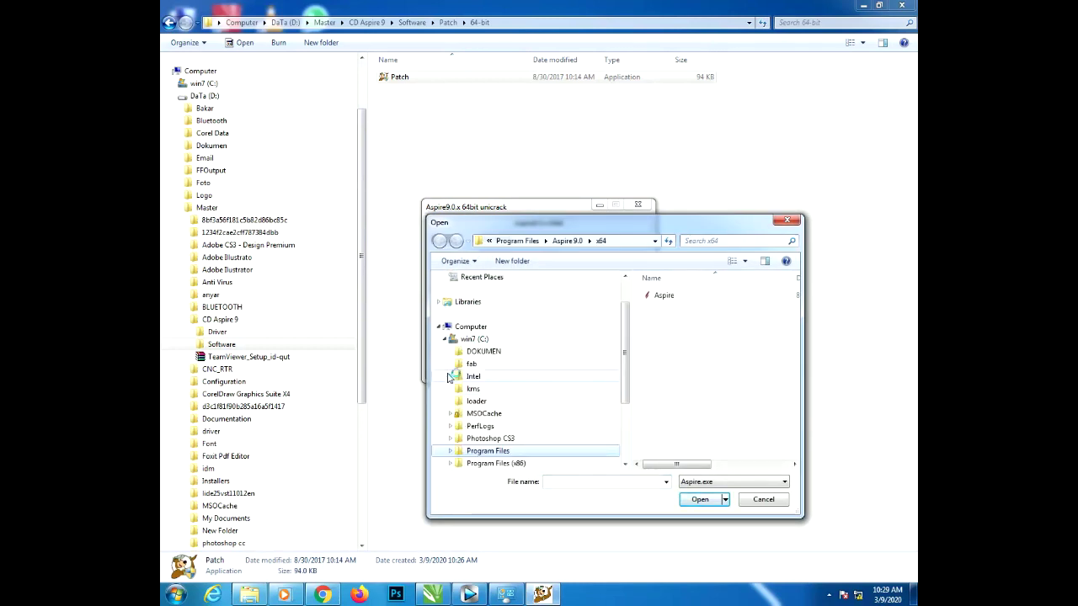
pyautogui.scroll(-2, 505, 387)
pyautogui.click(453, 378)
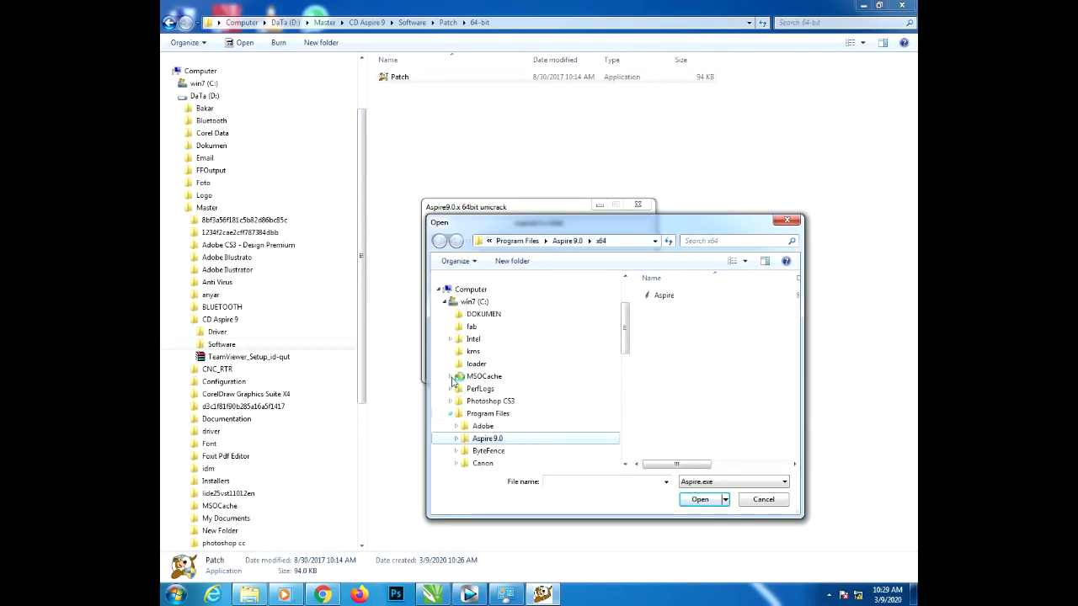
pyautogui.click(456, 327)
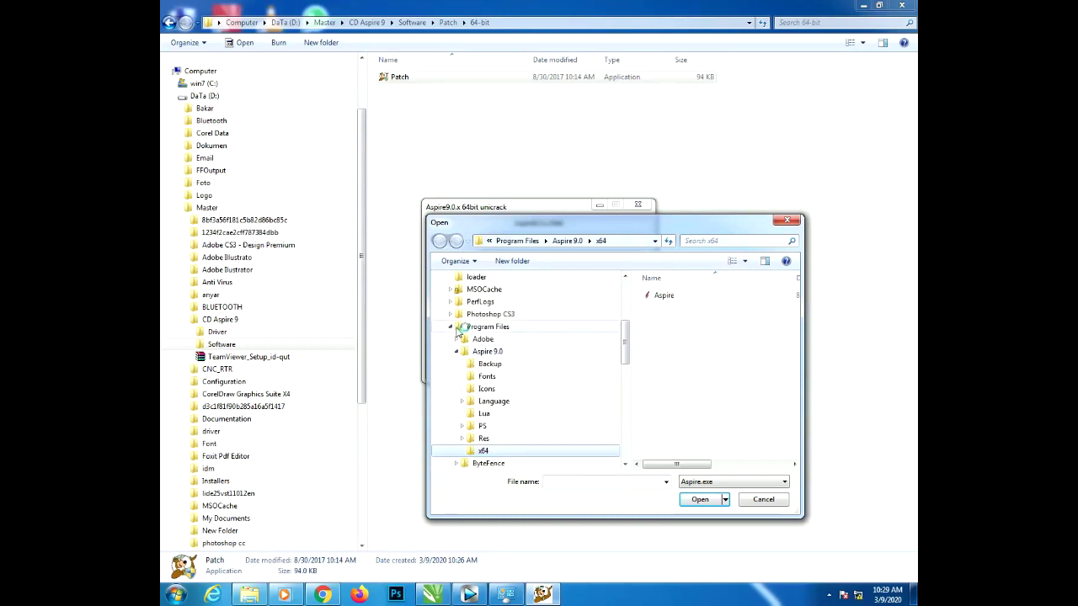
pyautogui.click(489, 415)
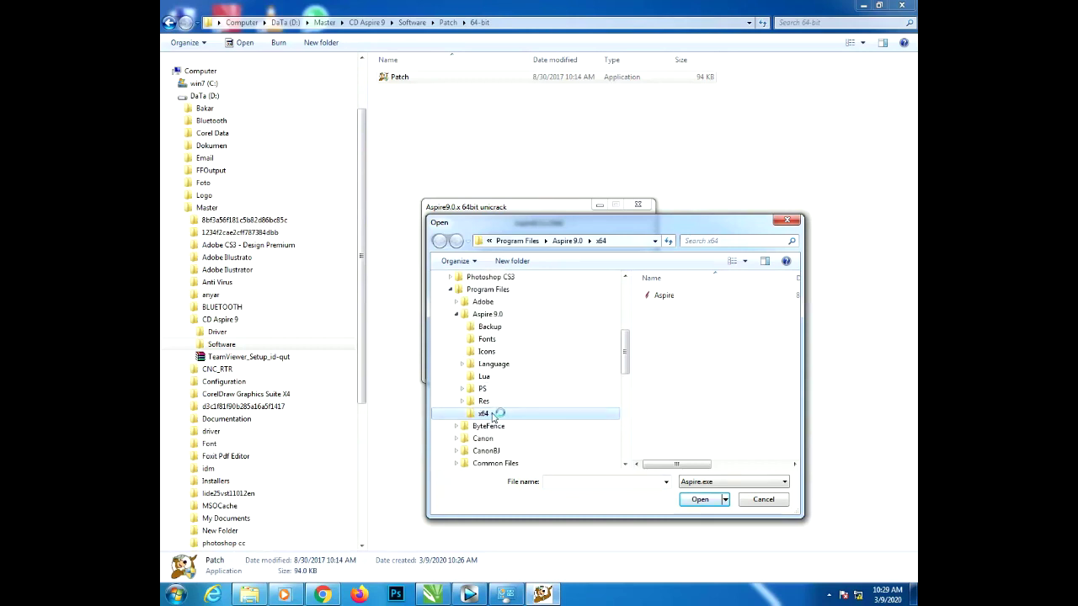
pyautogui.click(665, 295)
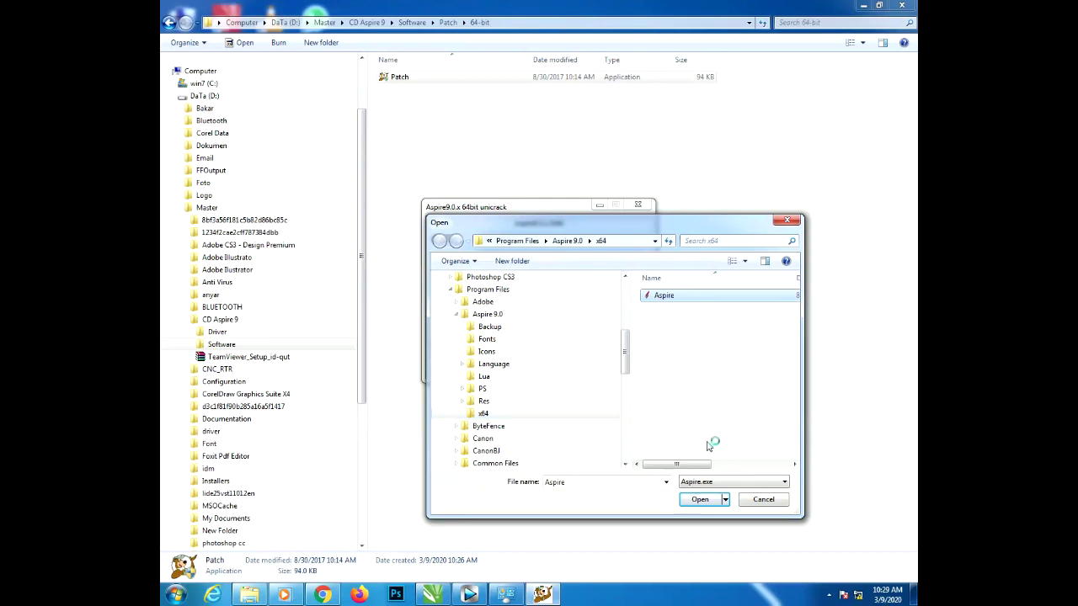
pyautogui.click(700, 499)
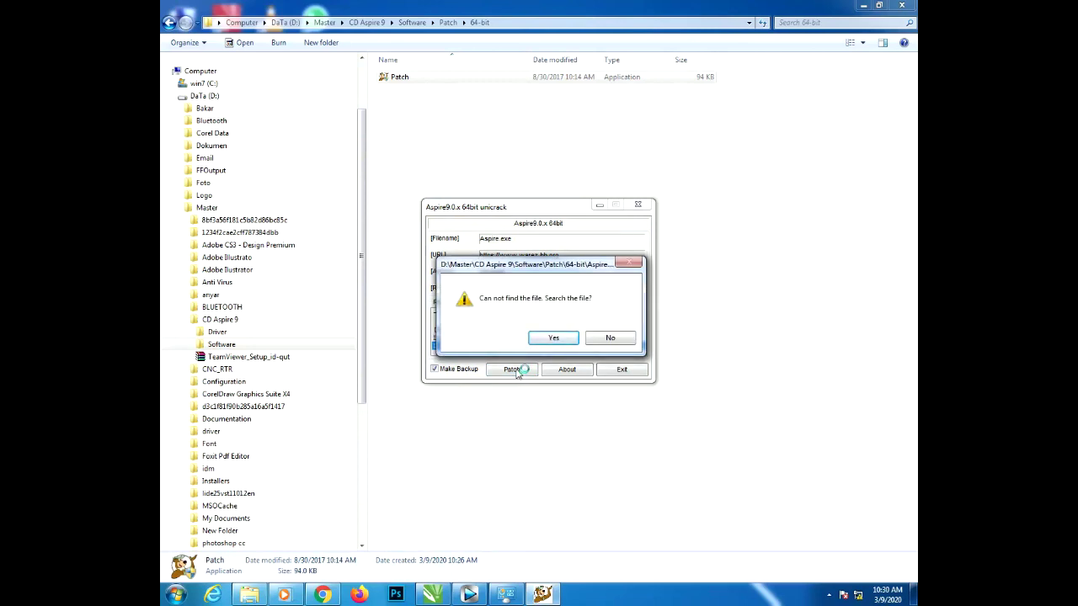
# - Choose Aspire.exe in the Aspire 9.0\x64 folder as the file to patch, and exit the patcher after it runs
pyautogui.click(555, 337)
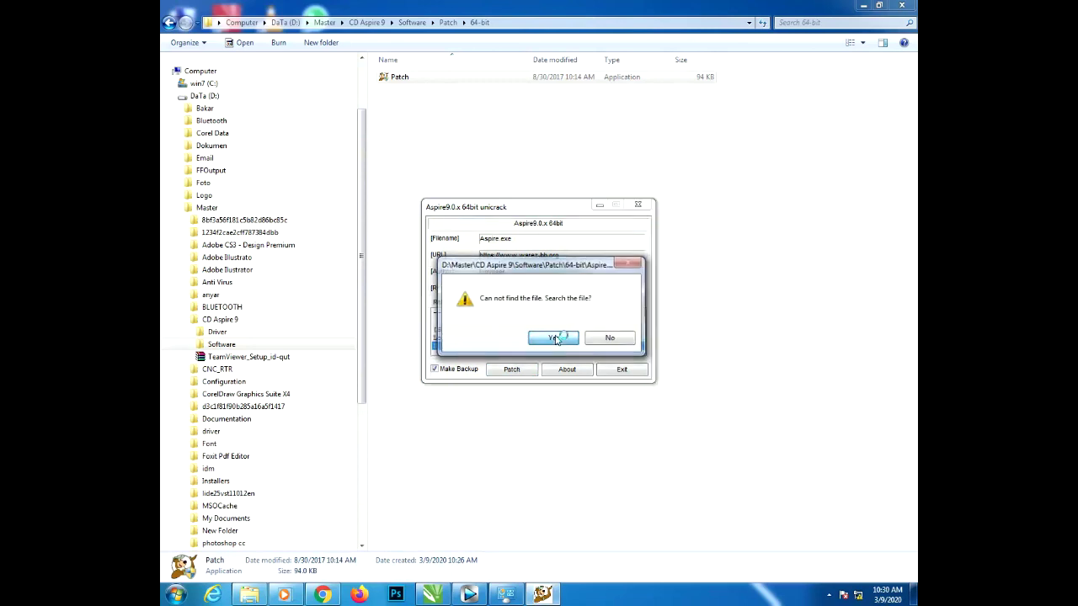
pyautogui.click(656, 302)
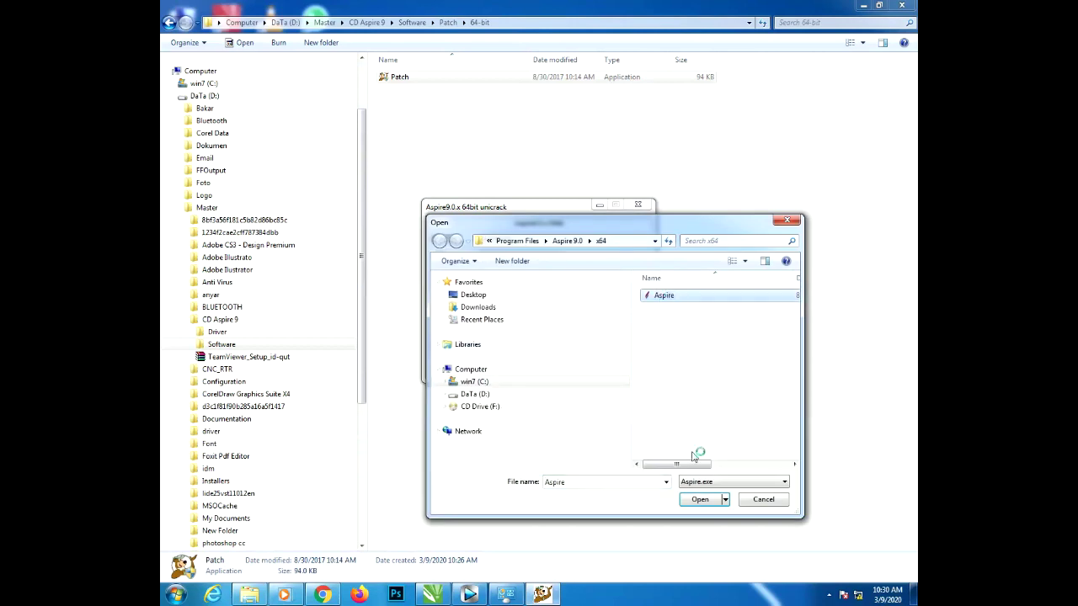
pyautogui.click(698, 500)
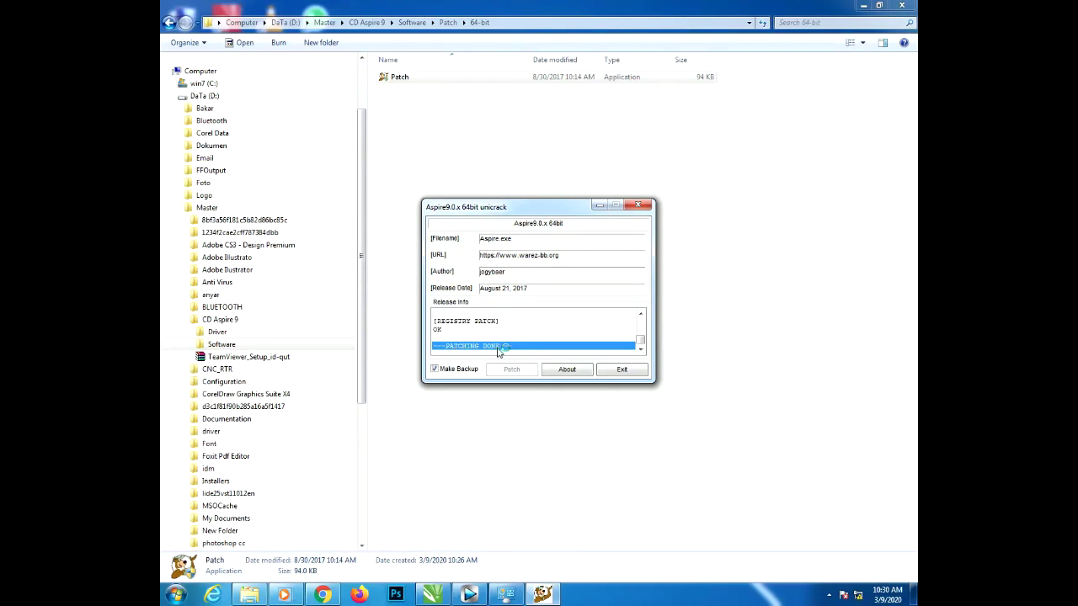
pyautogui.click(623, 370)
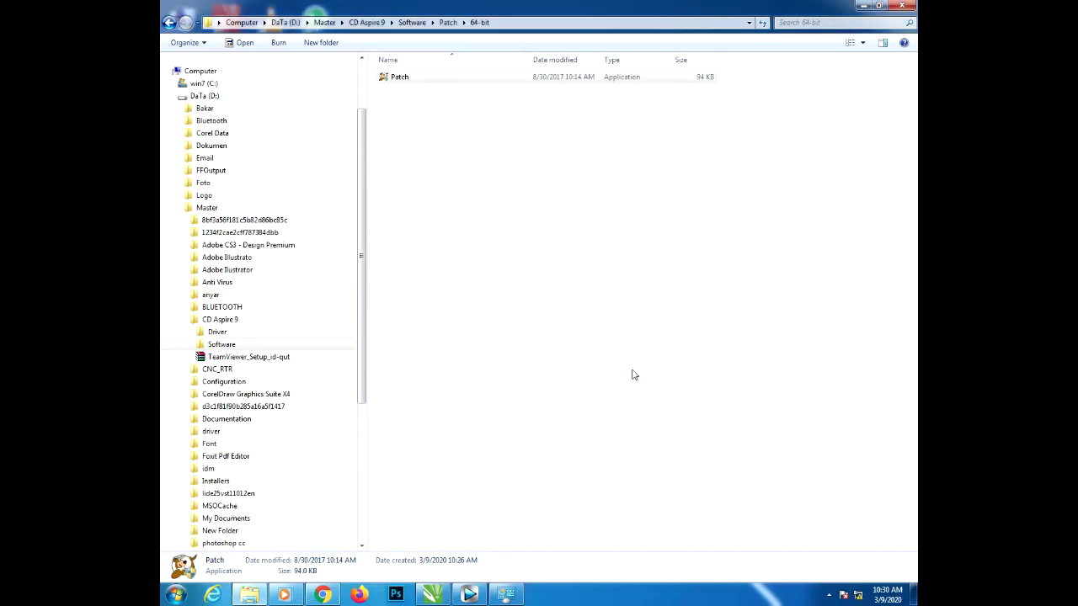
# - Show the desktop and launch Aspire 9.0 from its shortcut
pyautogui.rightClick(585, 600)
pyautogui.click(648, 547)
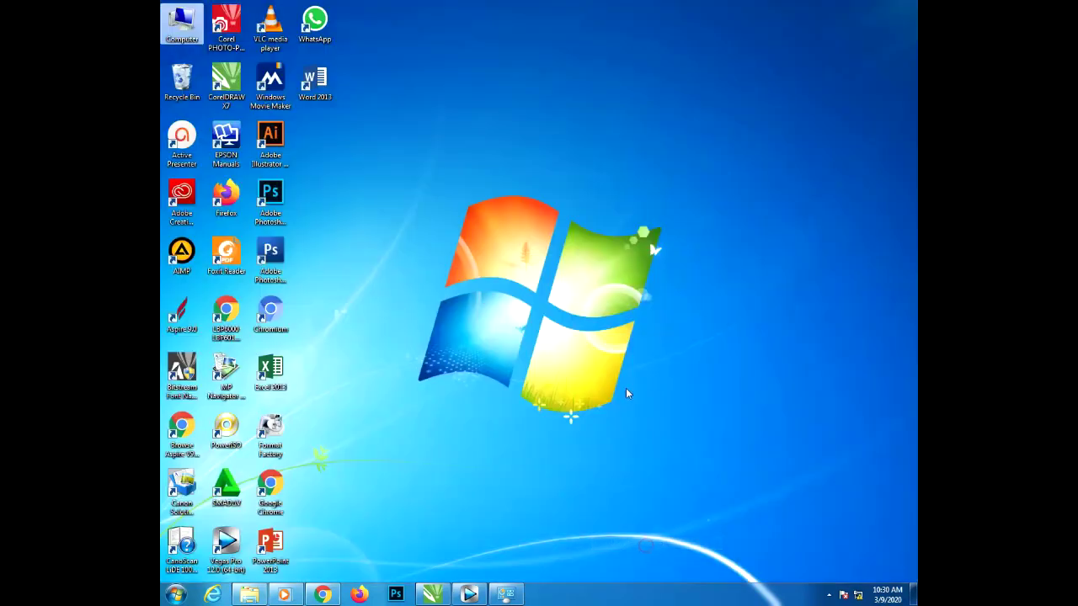
pyautogui.doubleClick(184, 318)
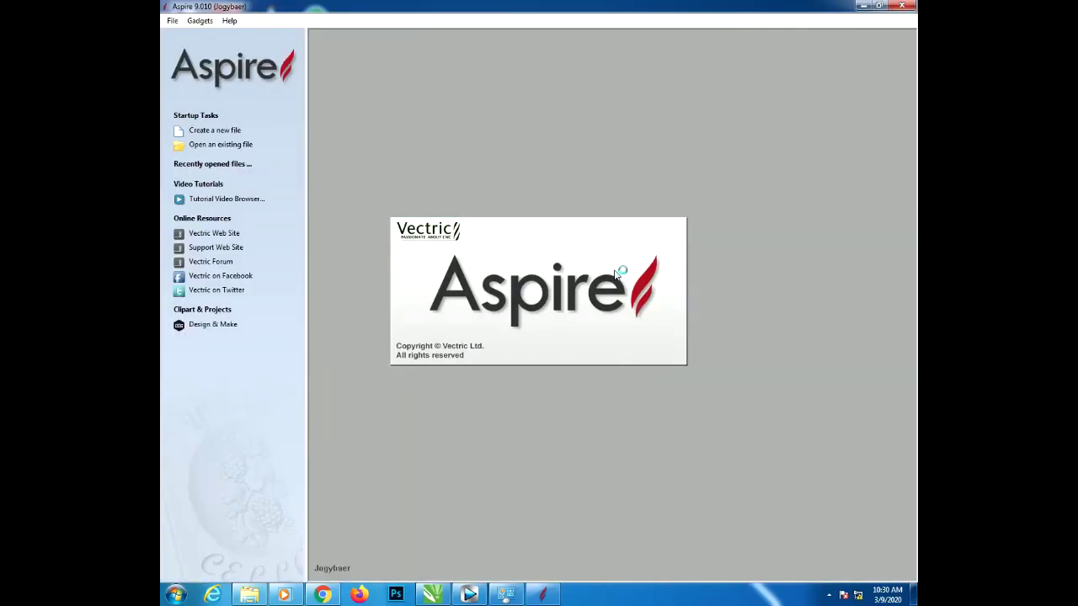